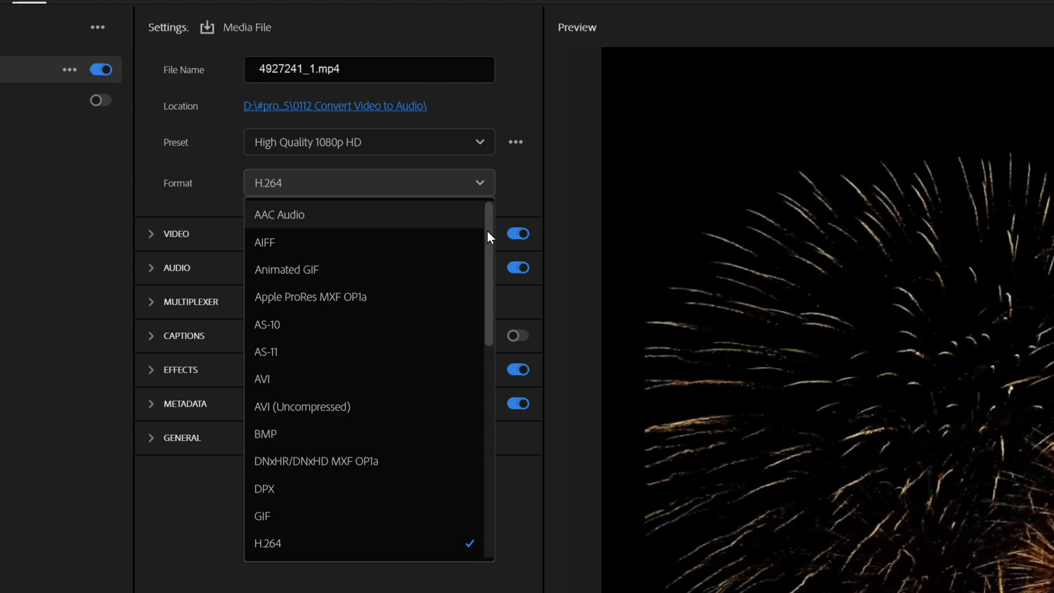
left_click_drag(486, 237, 467, 343)
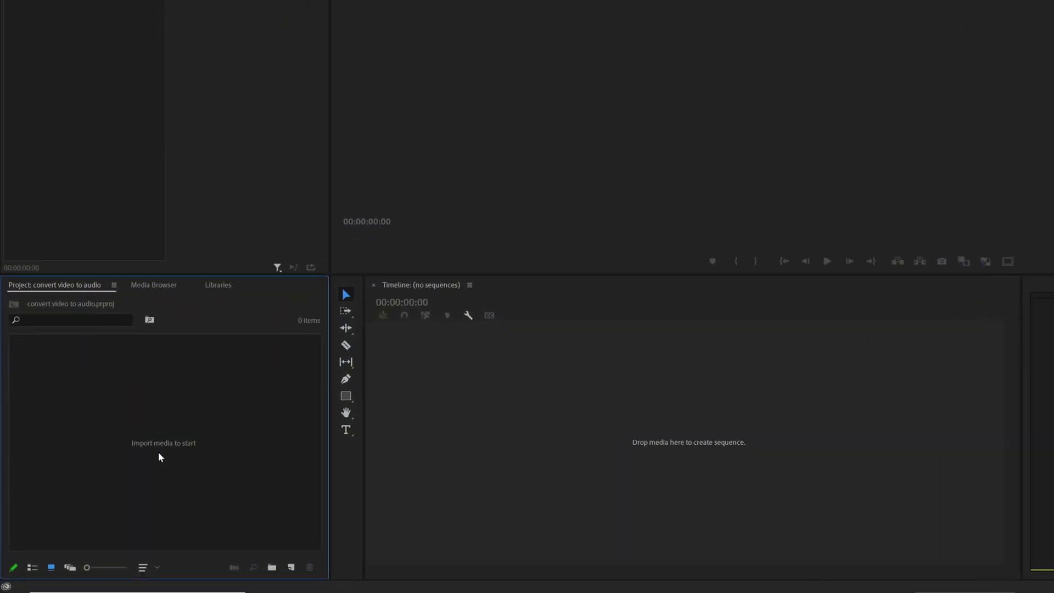
Step: Import 4927241.mp4 and 6057470-uhd.mov from the Videos folder into the project
right_click(159, 452)
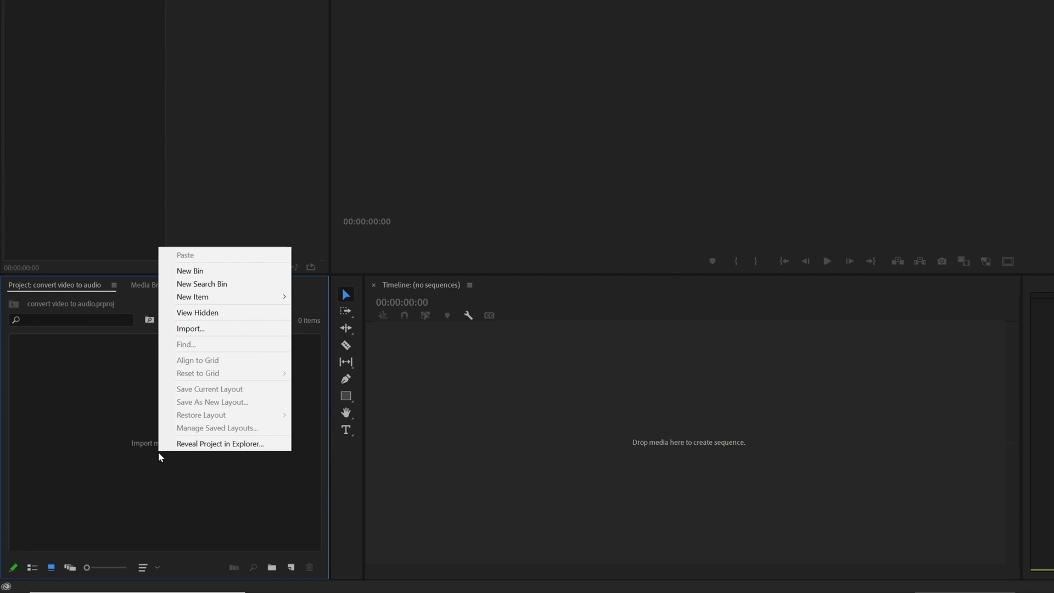
left_click(186, 328)
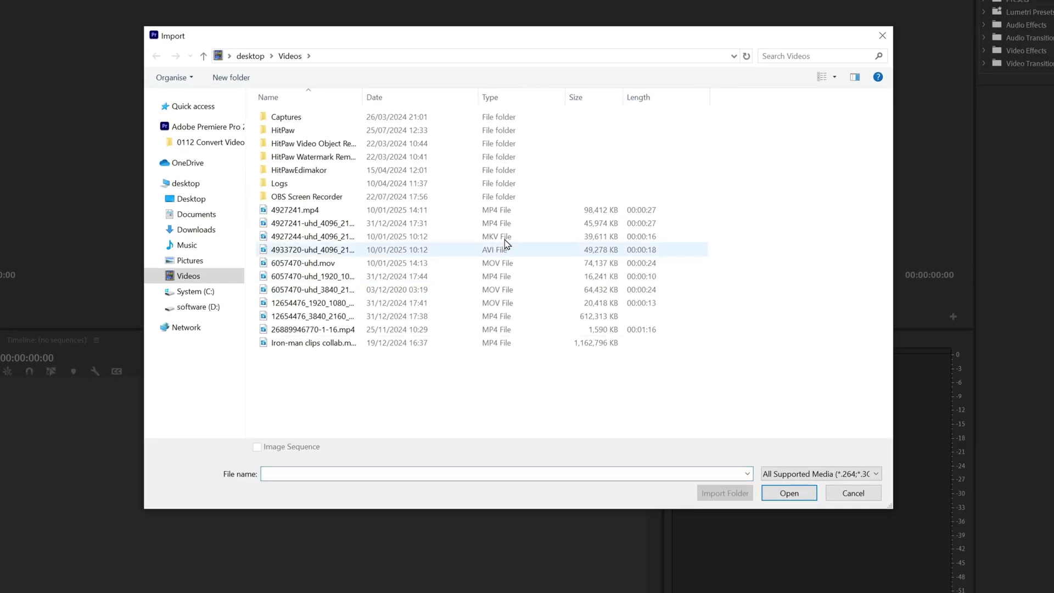
left_click(493, 215)
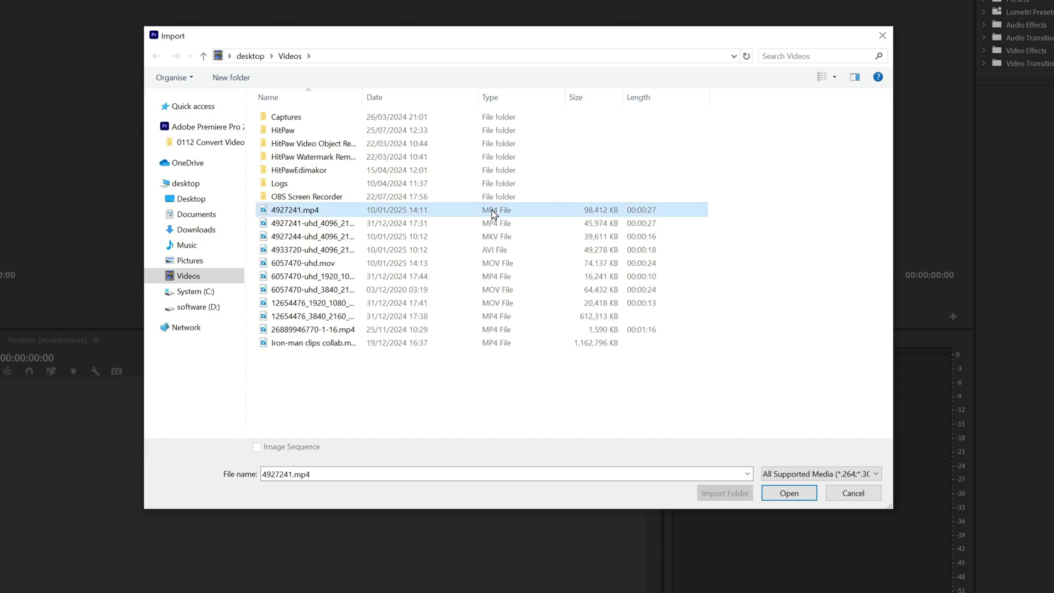
left_click(503, 263, "ctrl")
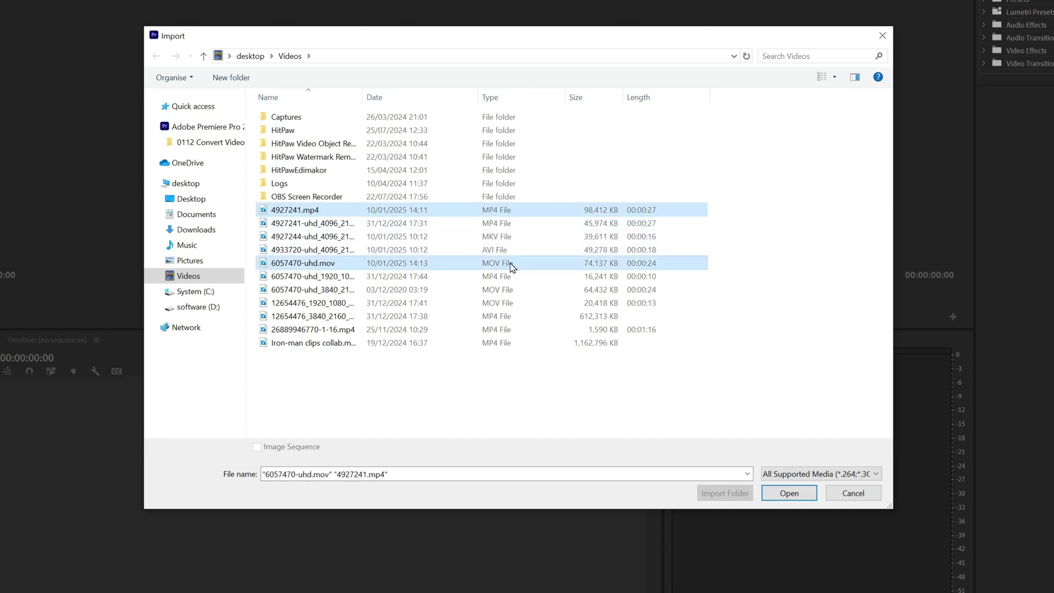
left_click(803, 496)
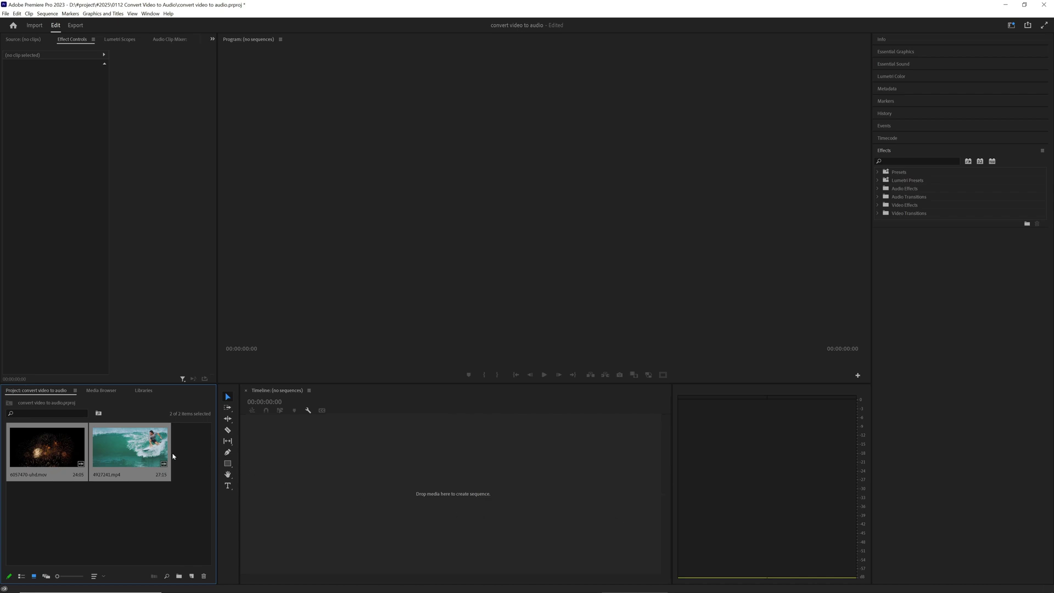
Step: Drag both clips onto the timeline as a new sequence and preview playback
left_click_drag(152, 453, 311, 481)
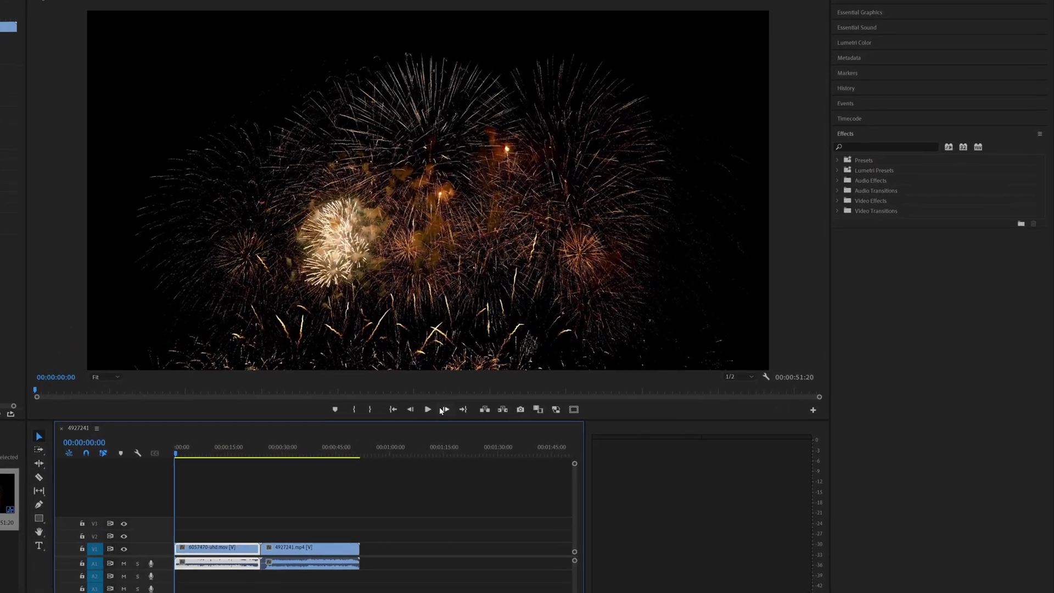
left_click(418, 413)
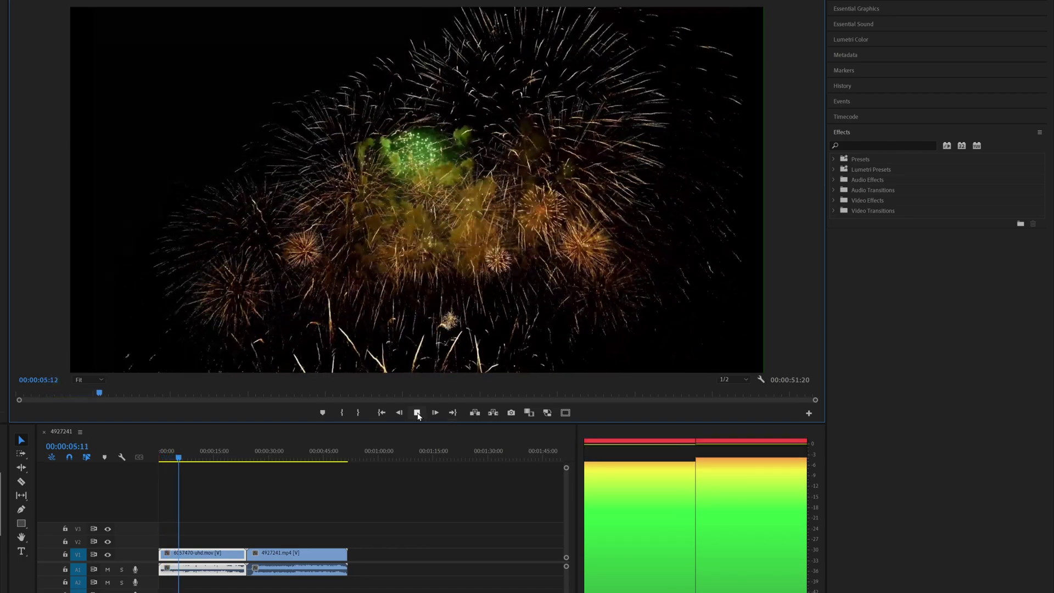
left_click(417, 415)
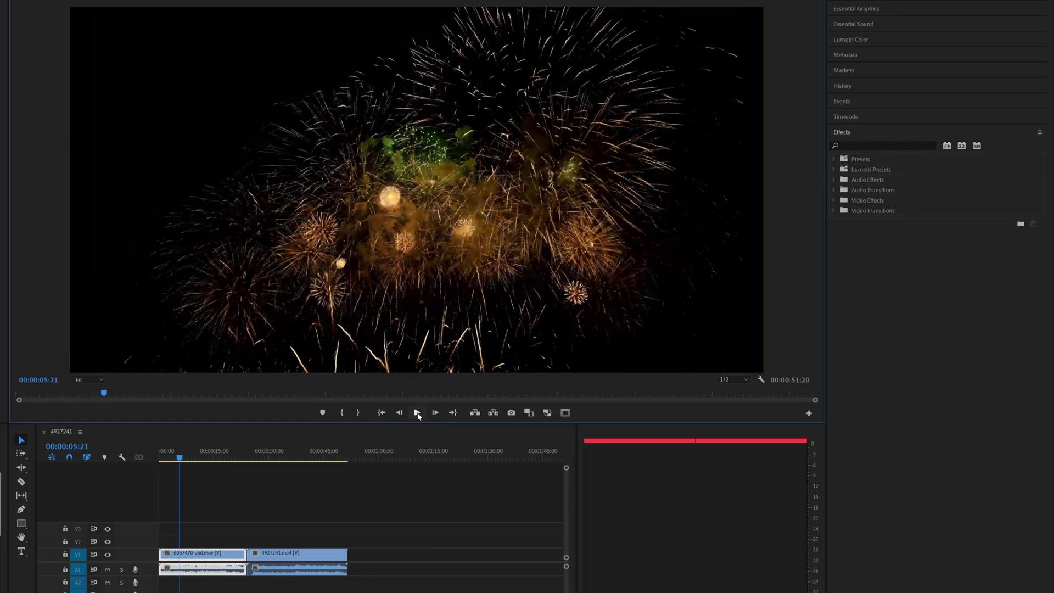
Step: Unlink each timeline clip's audio from its video and play back to check
right_click(194, 560)
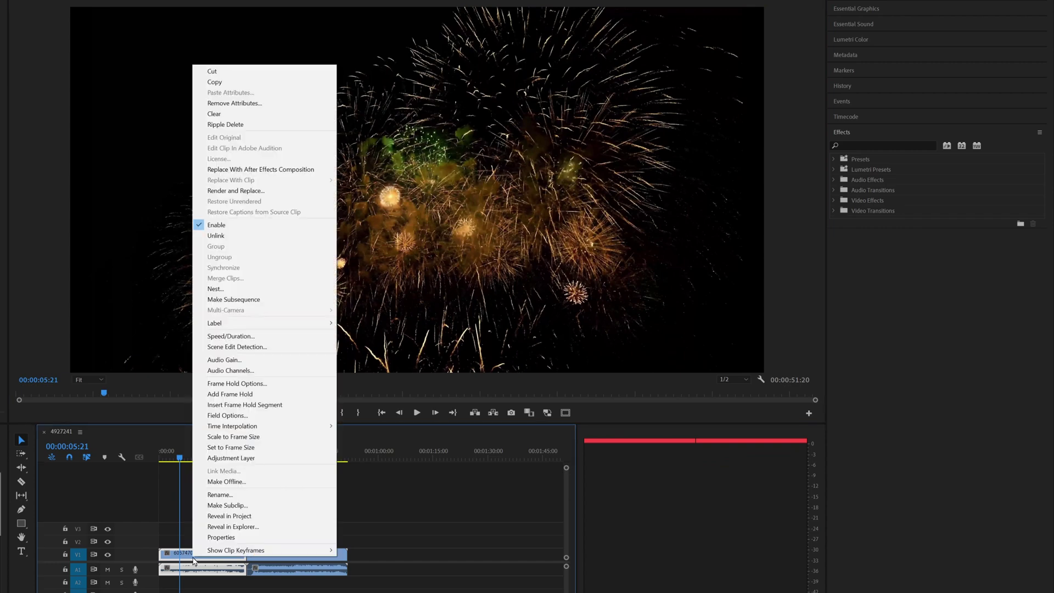
left_click(220, 236)
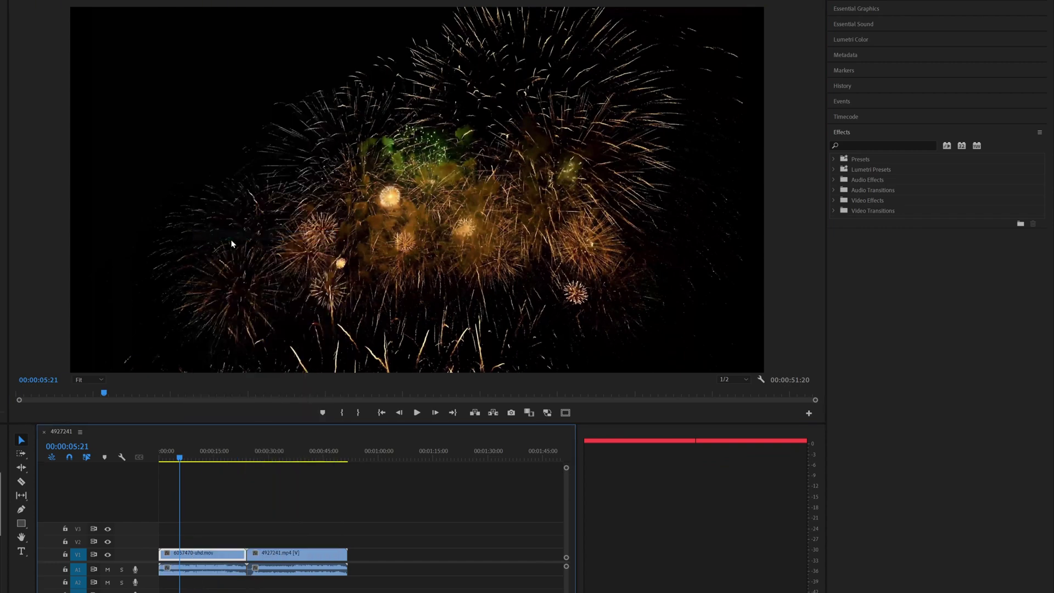
right_click(310, 573)
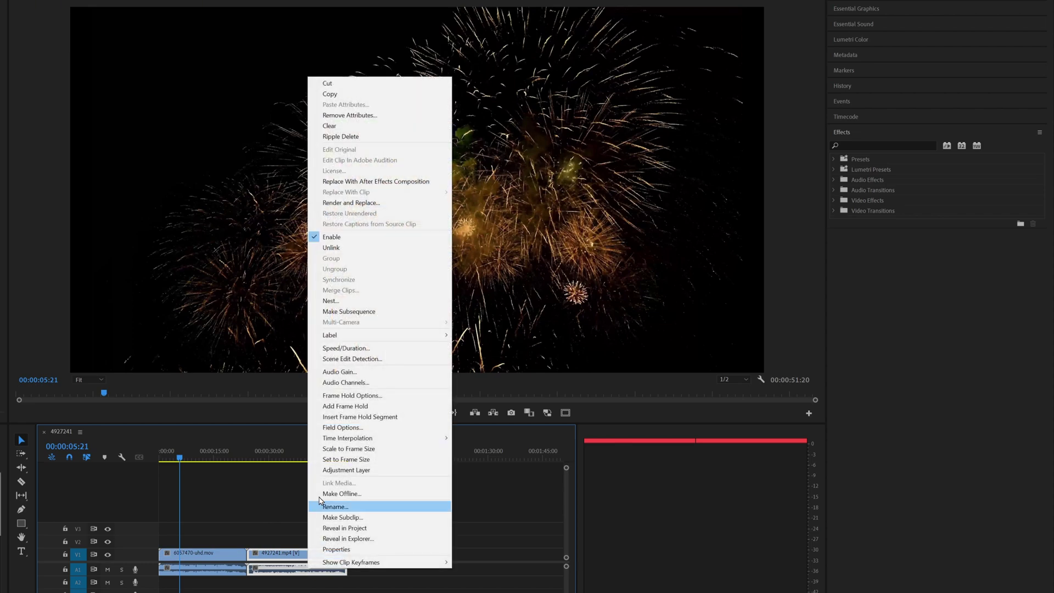
left_click(352, 249)
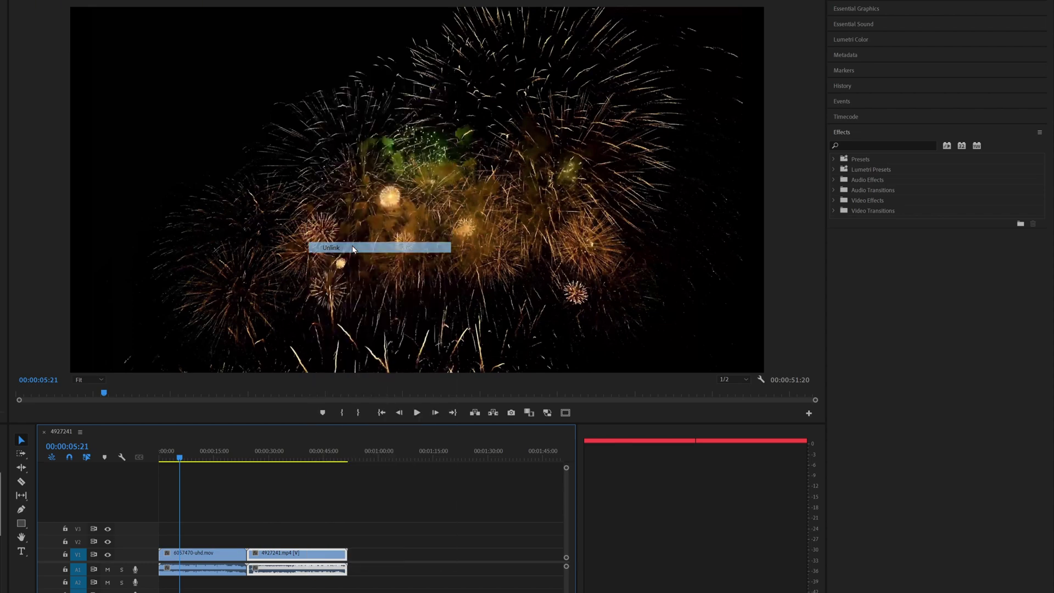
left_click(413, 420)
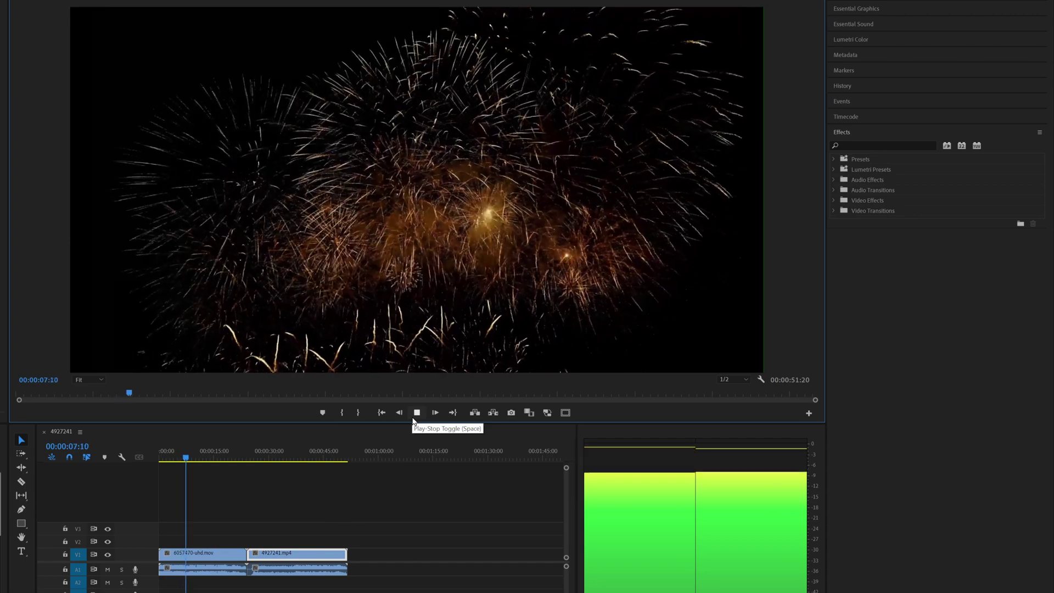
left_click(414, 419)
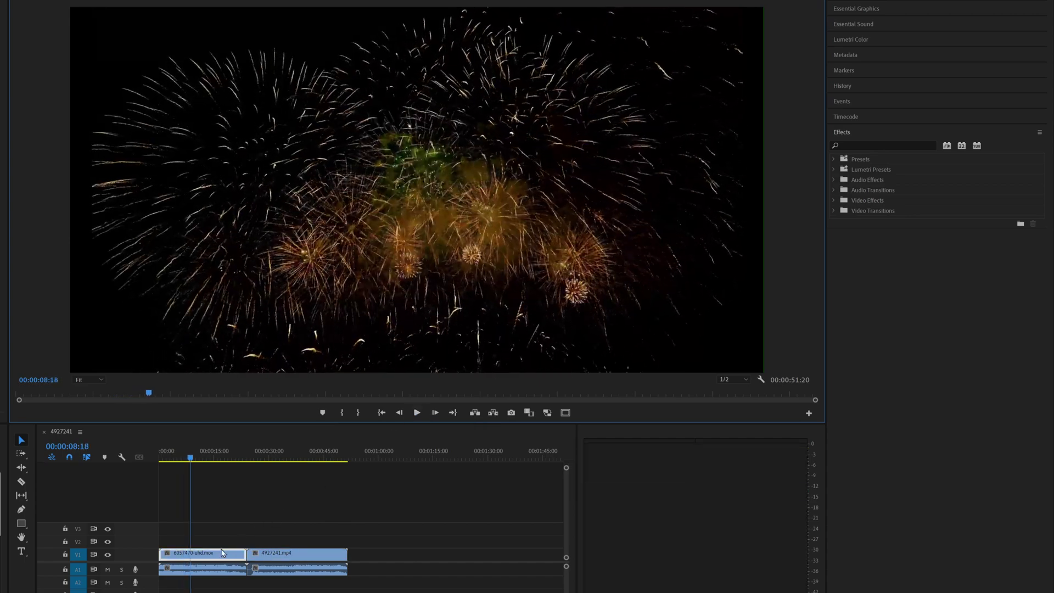
left_click(205, 574)
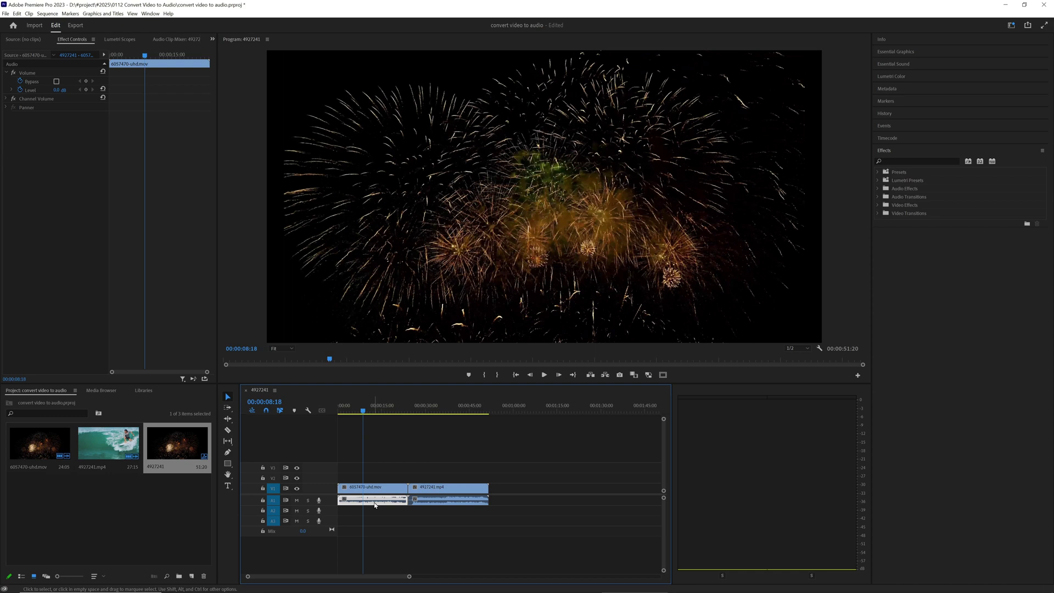
Step: Open File > Export > Media for sequence 4927241
left_click(6, 14)
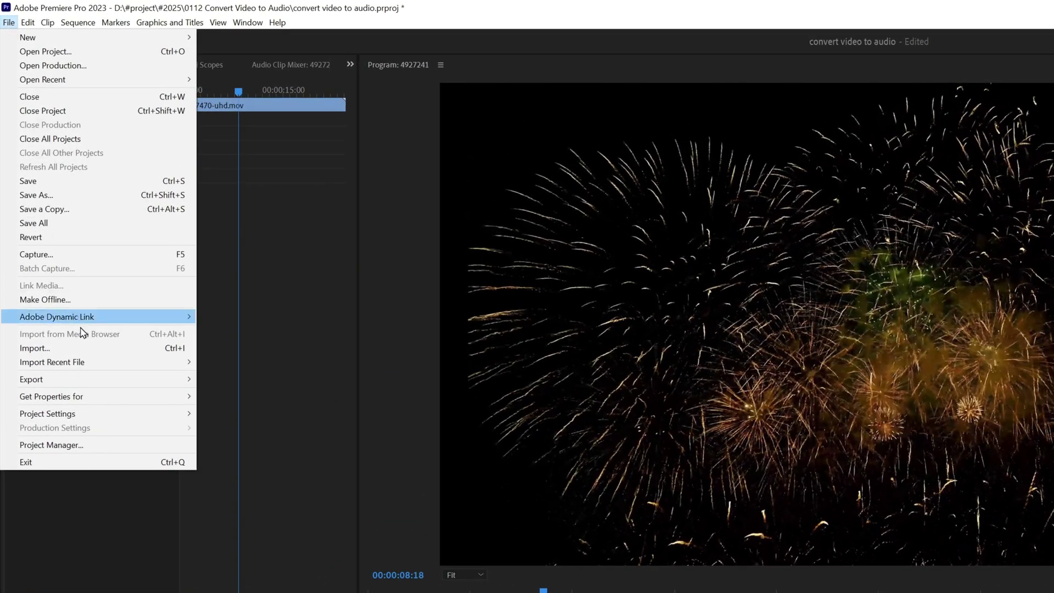
mouse_move(99, 380)
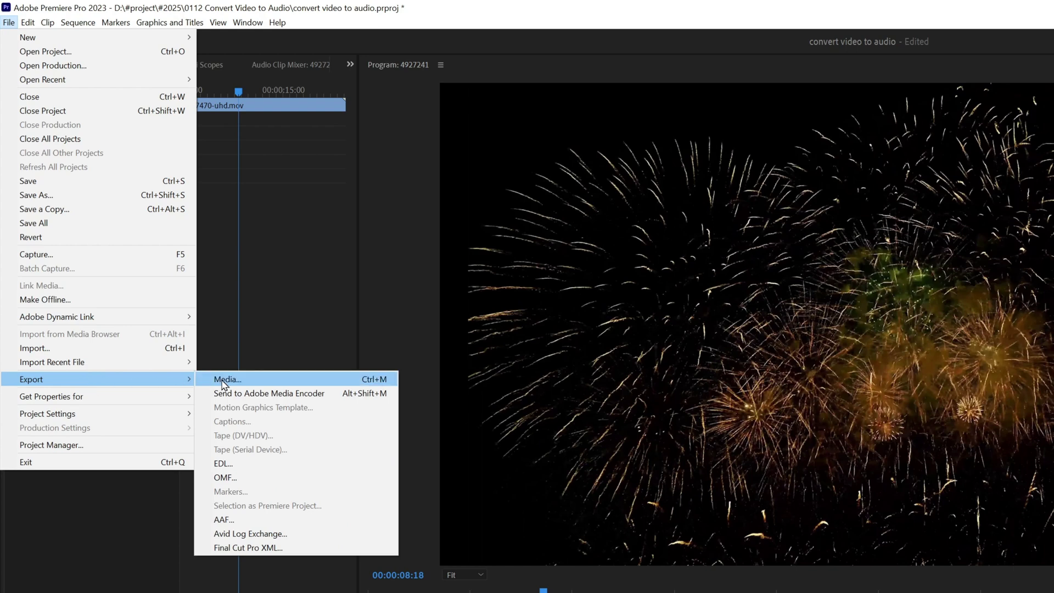
left_click(221, 380)
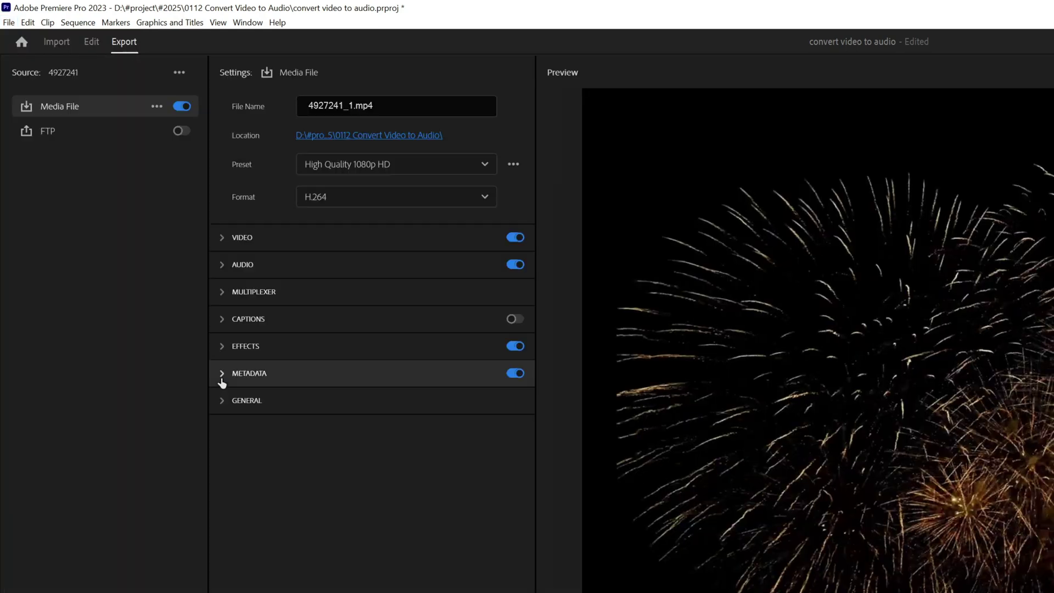
Step: Set the export format to MP3, naming the output 4927241_1.mp3
left_click(484, 197)
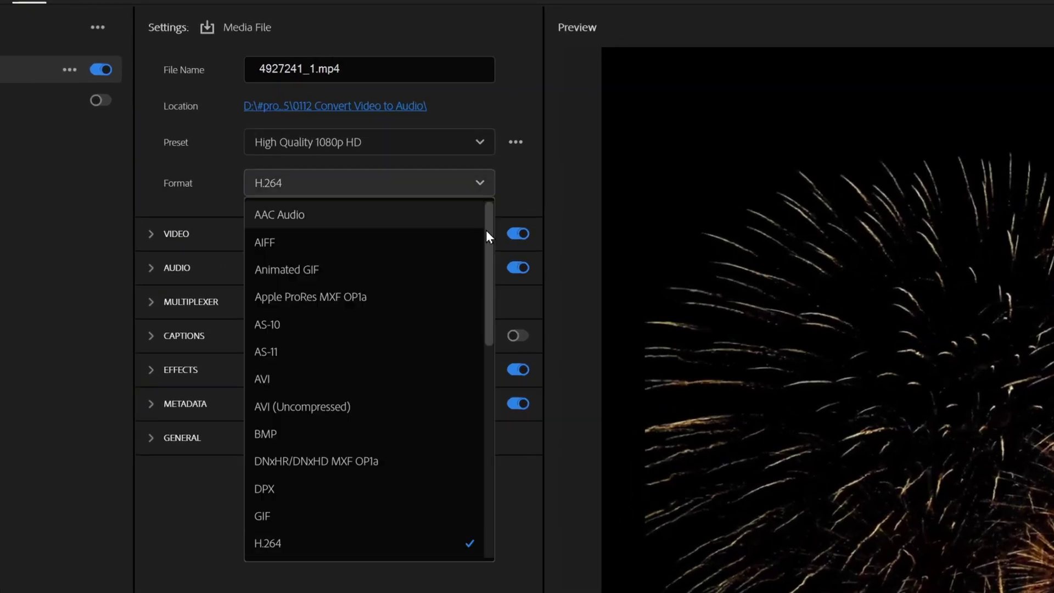
left_click_drag(487, 230, 480, 332)
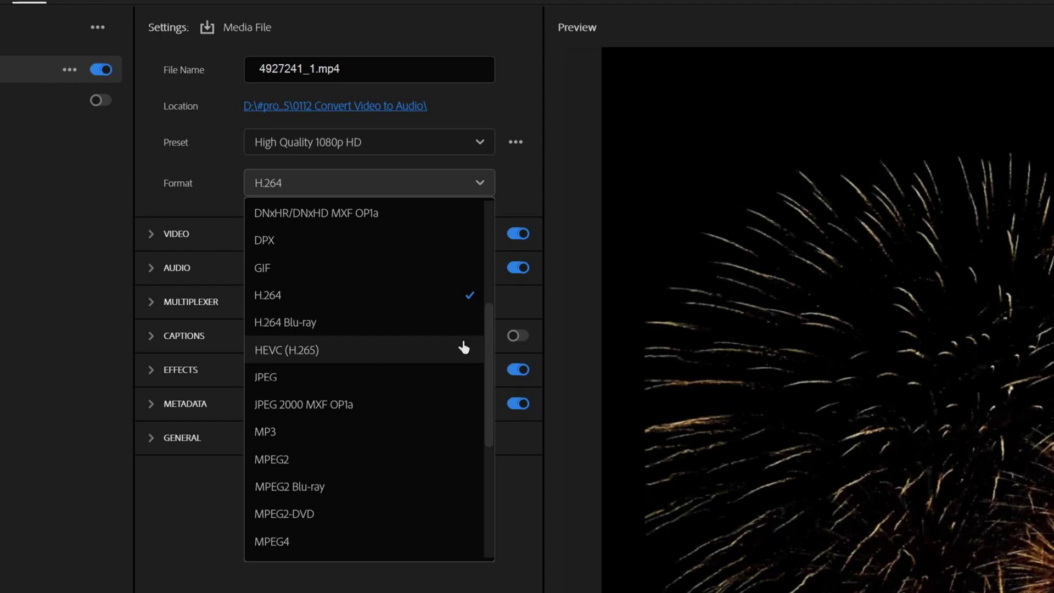
left_click(386, 437)
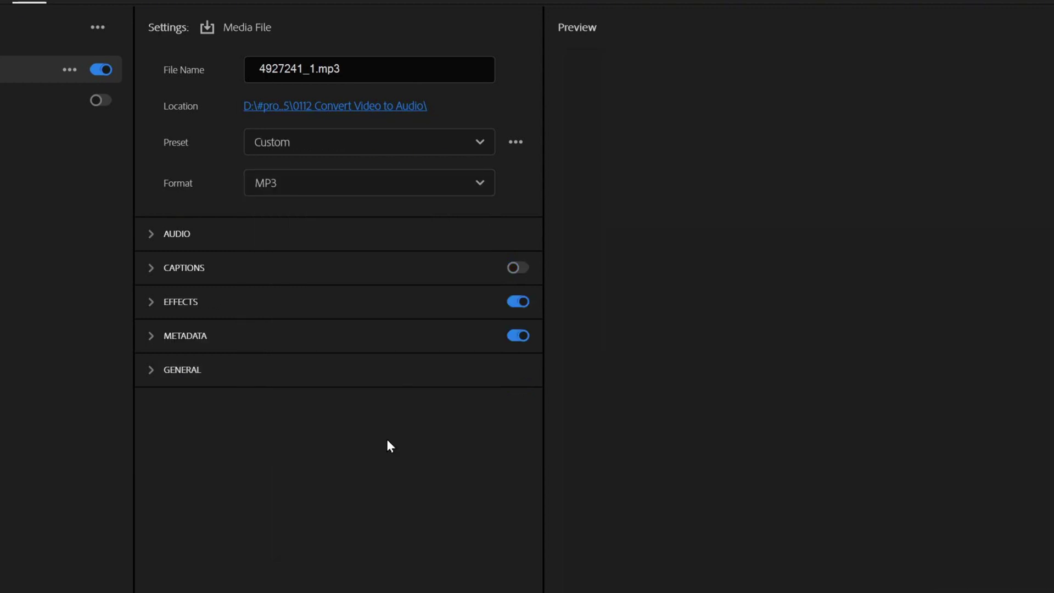
Step: Keep the MP3 export on Stereo and raise the audio bitrate to 320 kbps
left_click(153, 235)
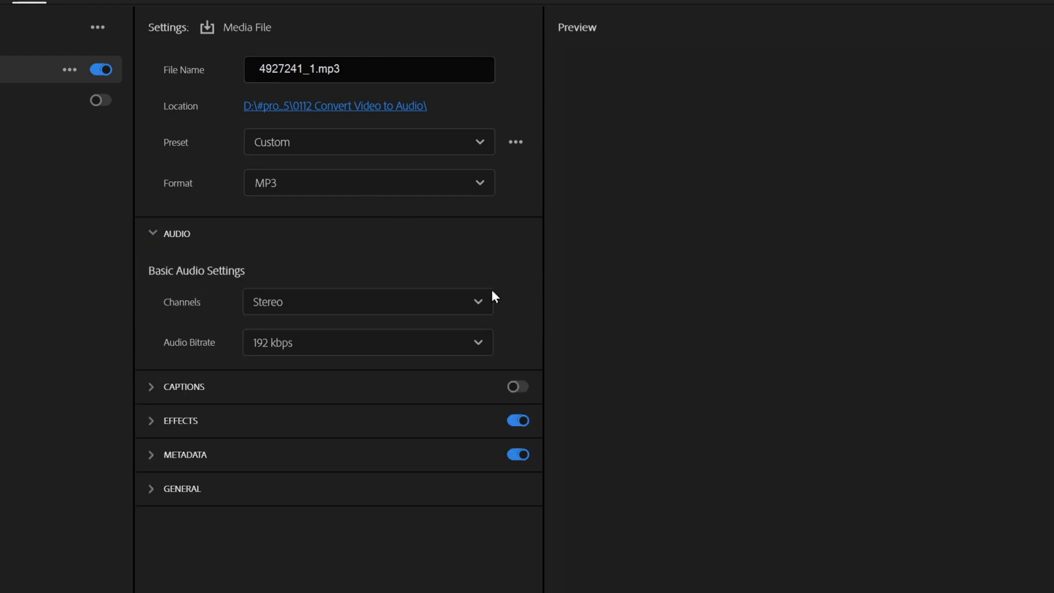
left_click(484, 311)
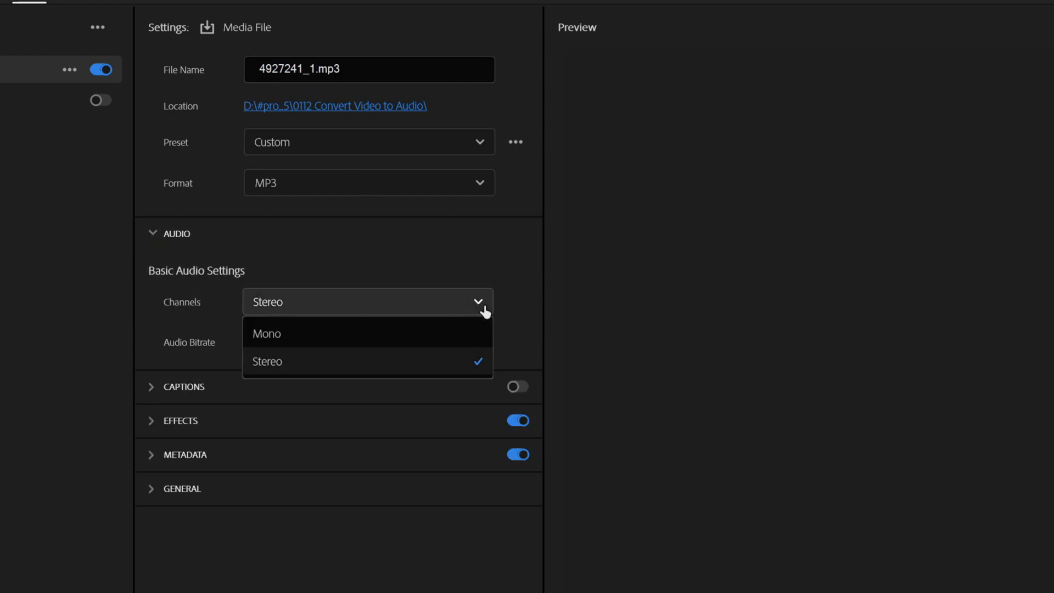
left_click(475, 370)
left_click(482, 346)
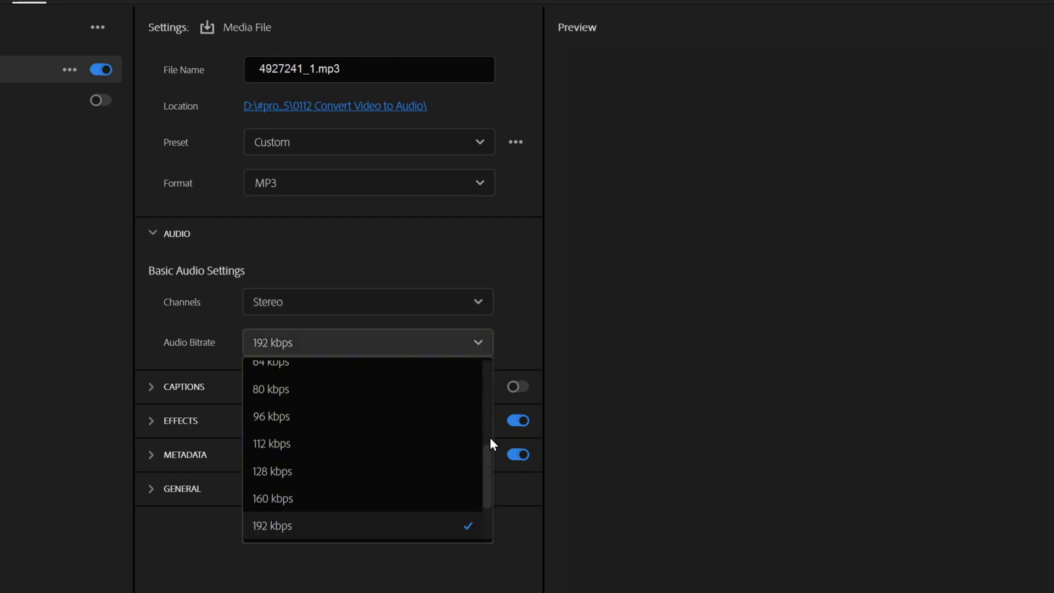
scroll(486, 455, "down", 3)
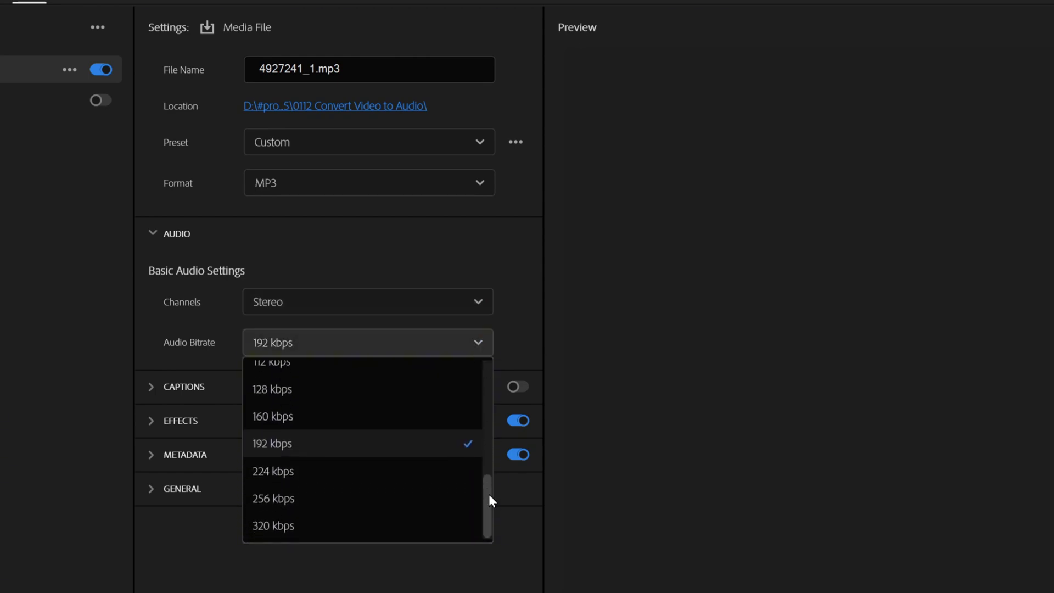
left_click(437, 524)
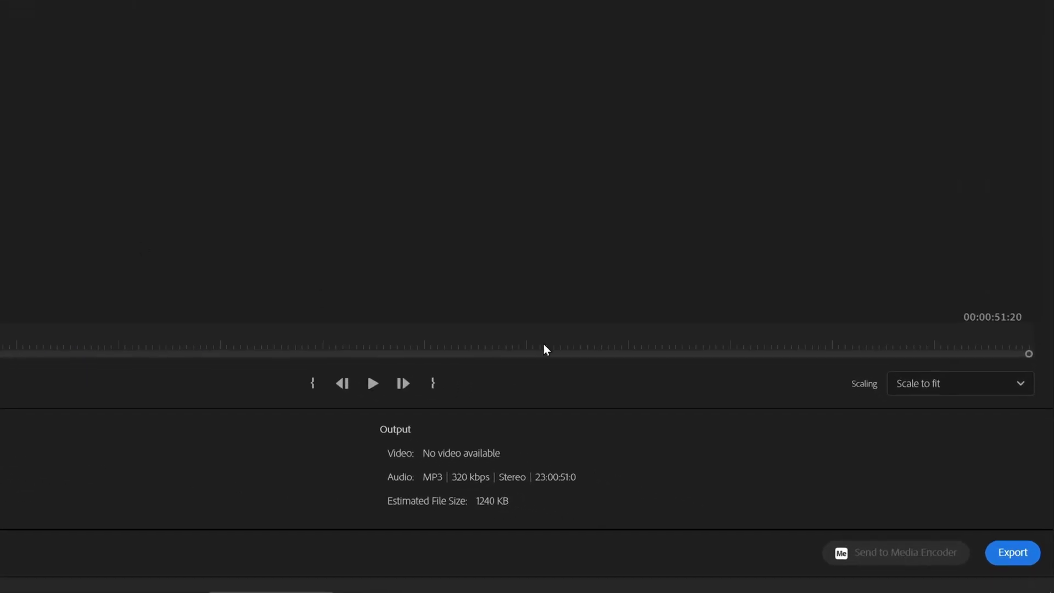
Step: Export the MP3, then attempt importing the 4933720 AVI and 4927244 MKV clips, which fails
left_click(1013, 553)
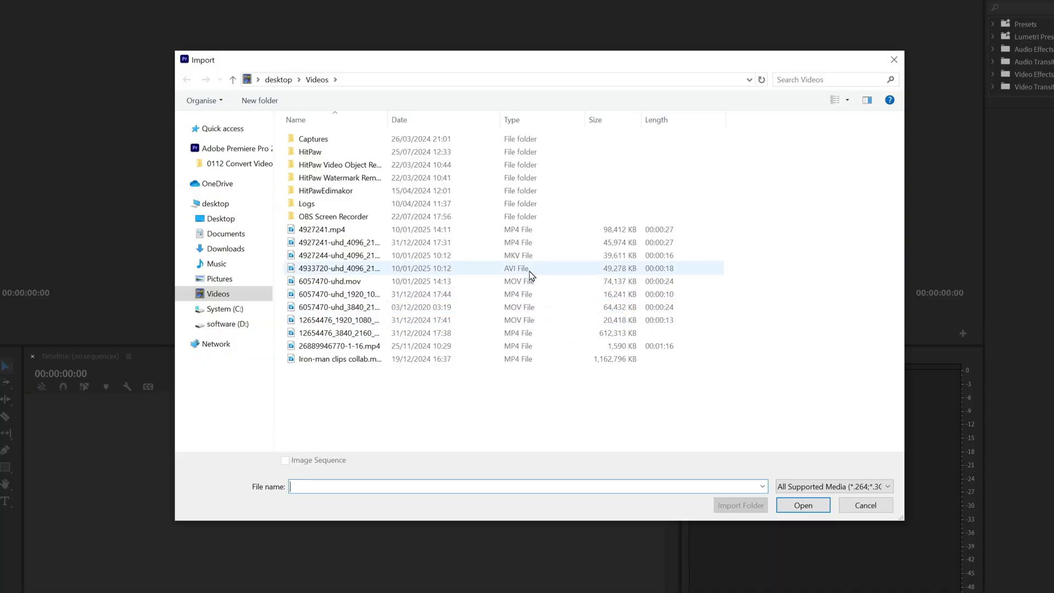
left_click(530, 270)
left_click(525, 260, "ctrl")
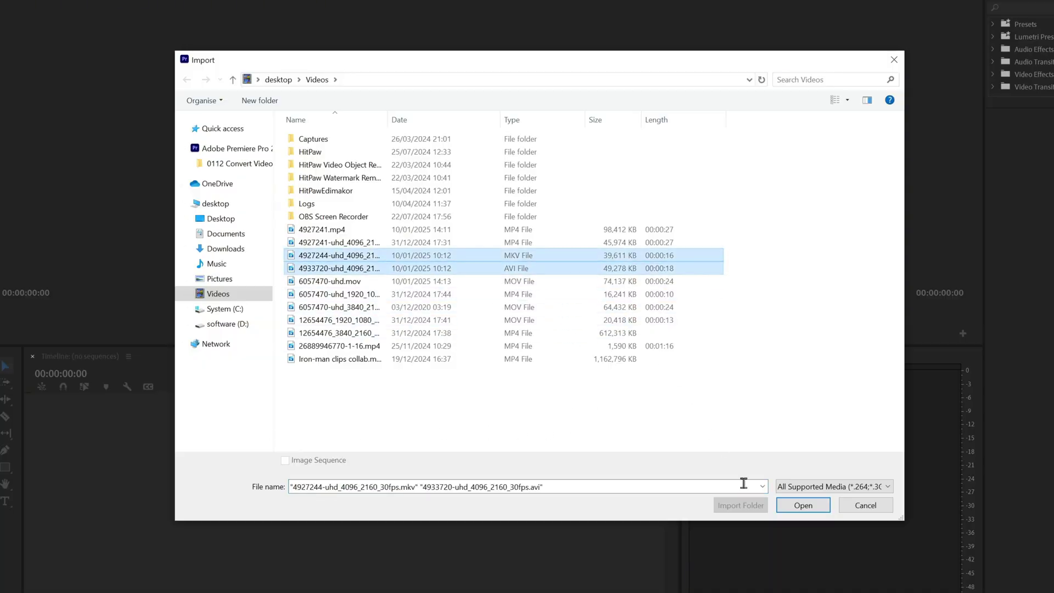
left_click(798, 509)
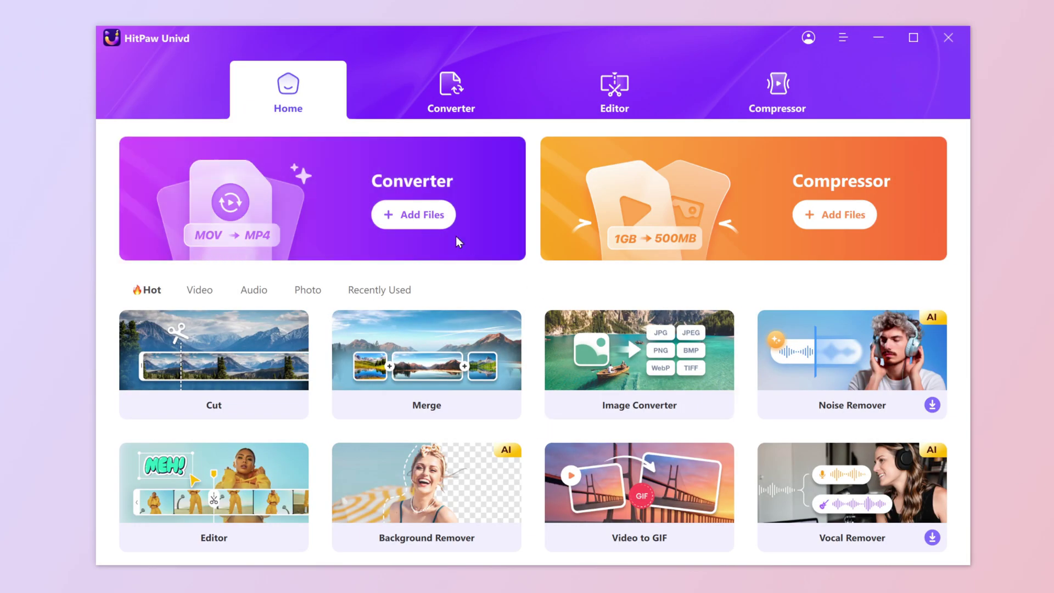
Step: Add the MP4, MKV, AVI and MOV clips from Videos to the HitPaw converter list
left_click(429, 218)
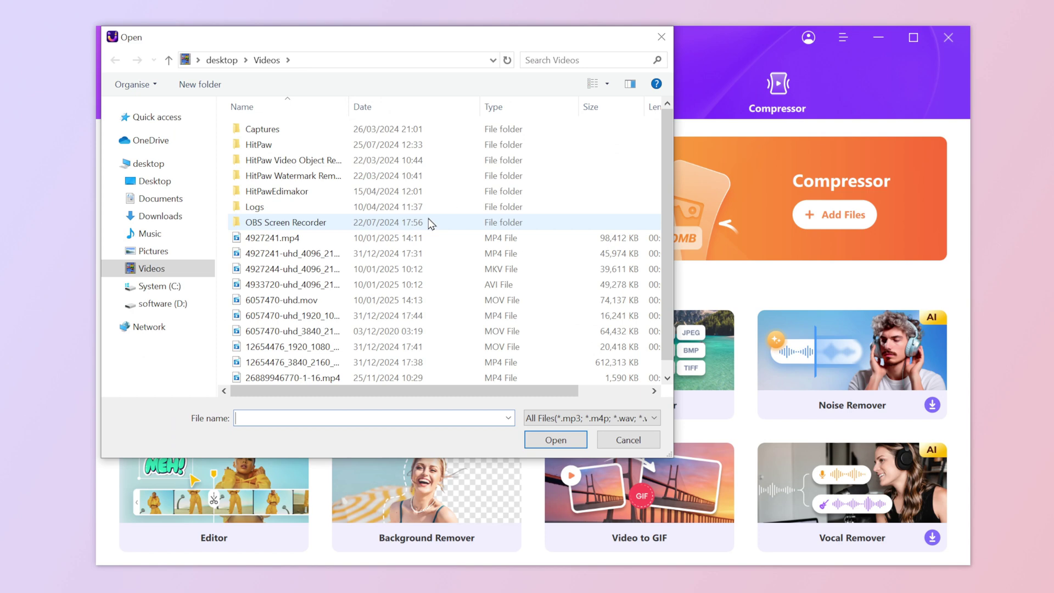
scroll(430, 225, "down", 1)
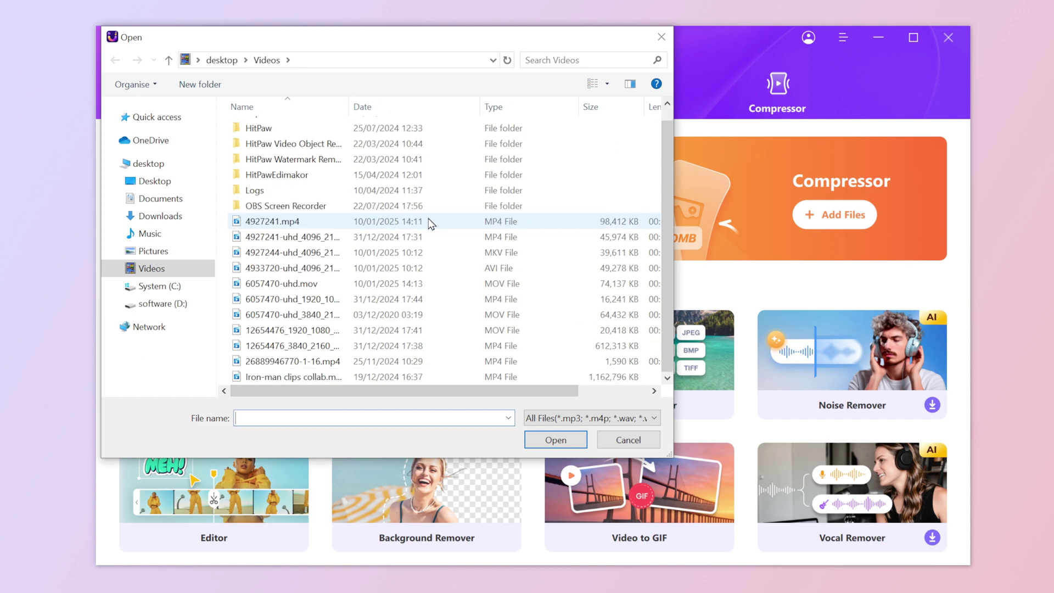
left_click(428, 222)
left_click(456, 252, "ctrl")
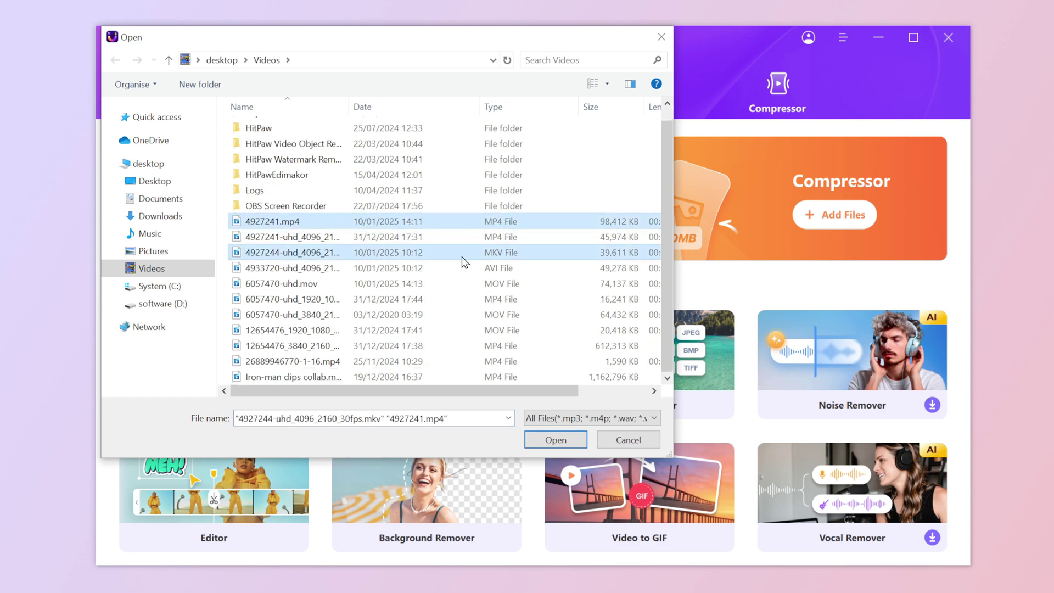
left_click(464, 269, "ctrl")
left_click(467, 284, "ctrl")
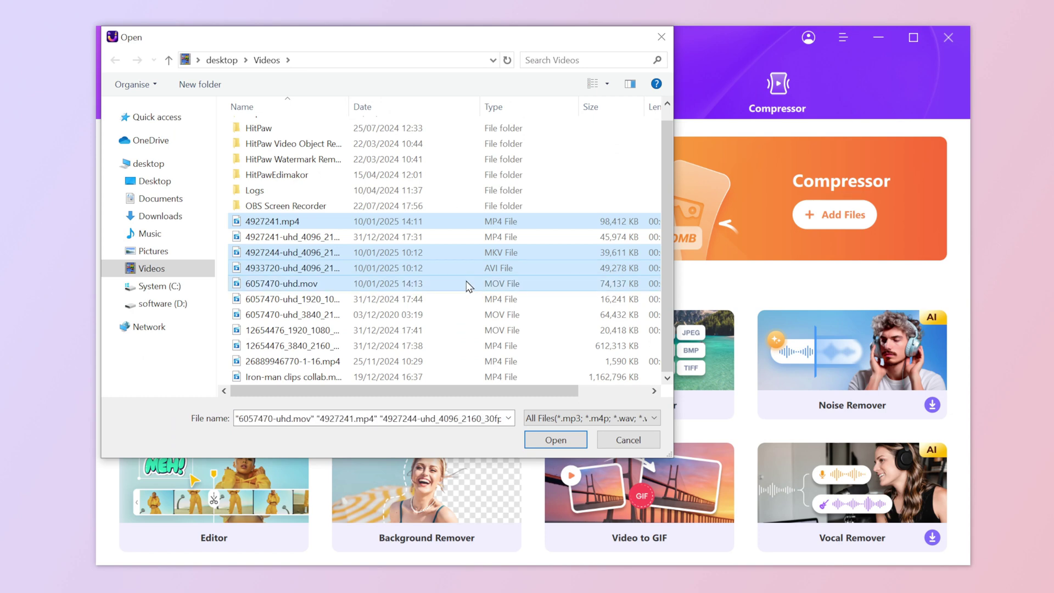
left_click(555, 440)
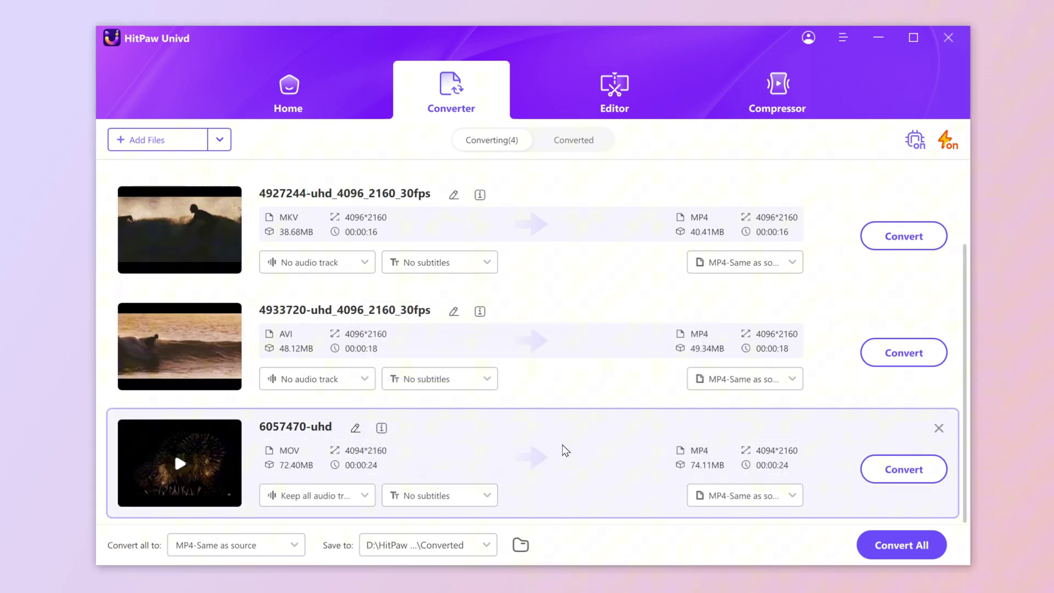
Step: Set every clip to convert to MP3 with the Same as source preset
left_click(298, 558)
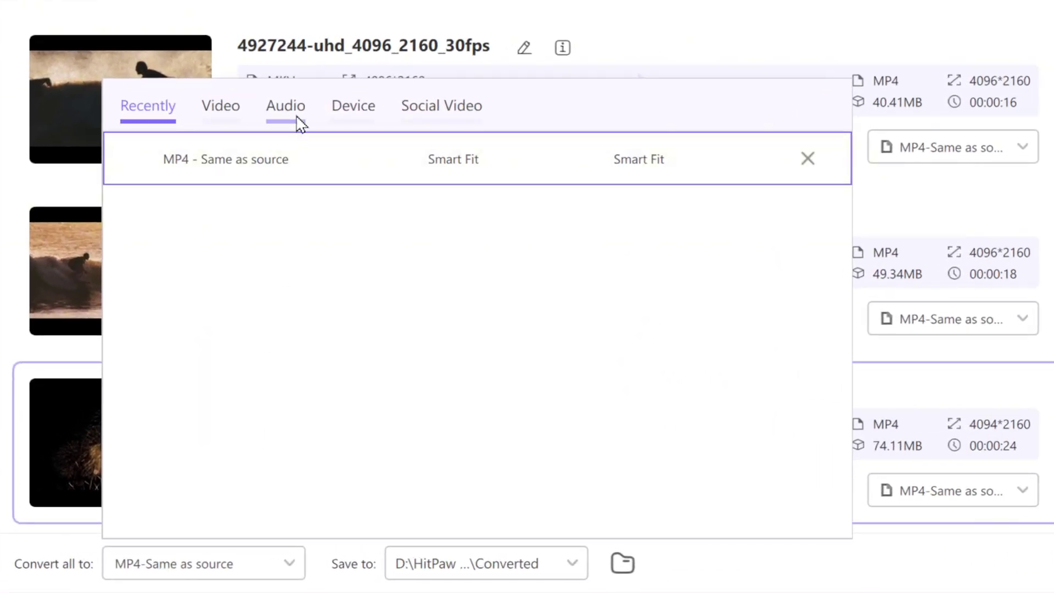
left_click(298, 121)
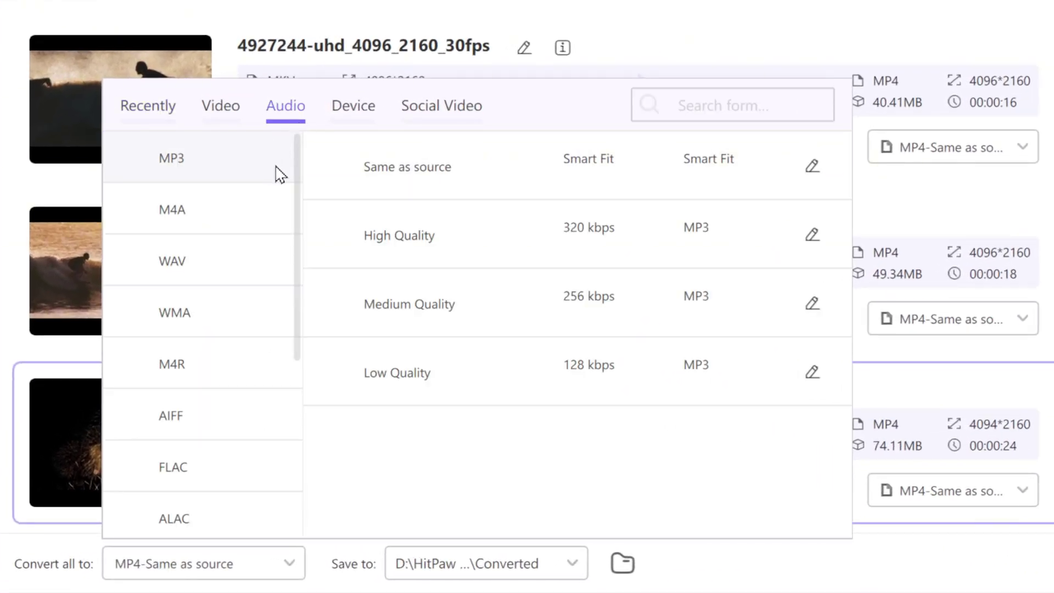
mouse_move(298, 171)
left_mouse_down()
mouse_move(307, 347)
mouse_move(324, 155)
left_mouse_up()
left_click(449, 182)
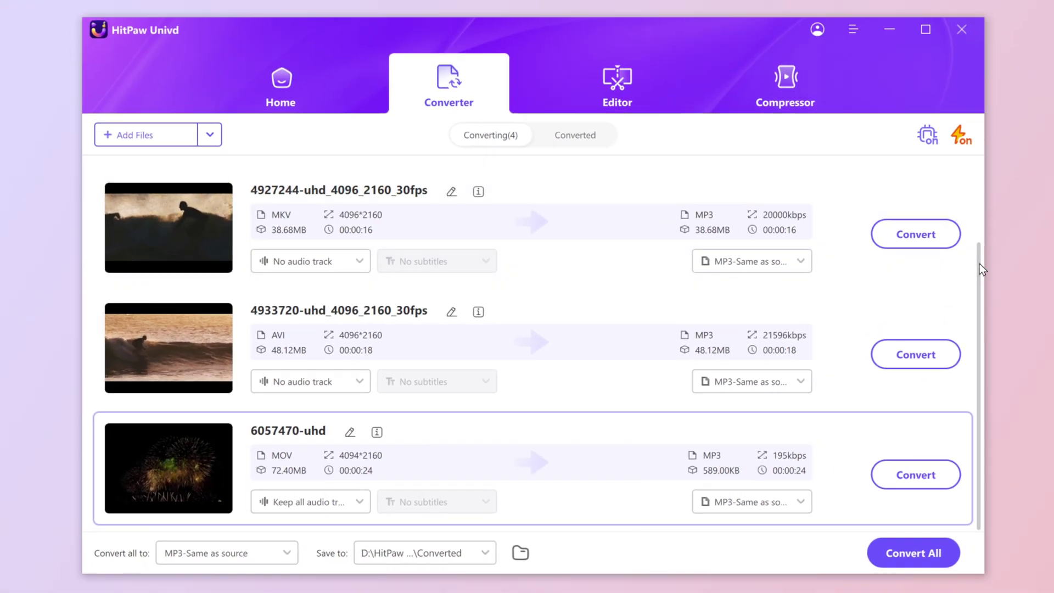
scroll(974, 228, "up", 2)
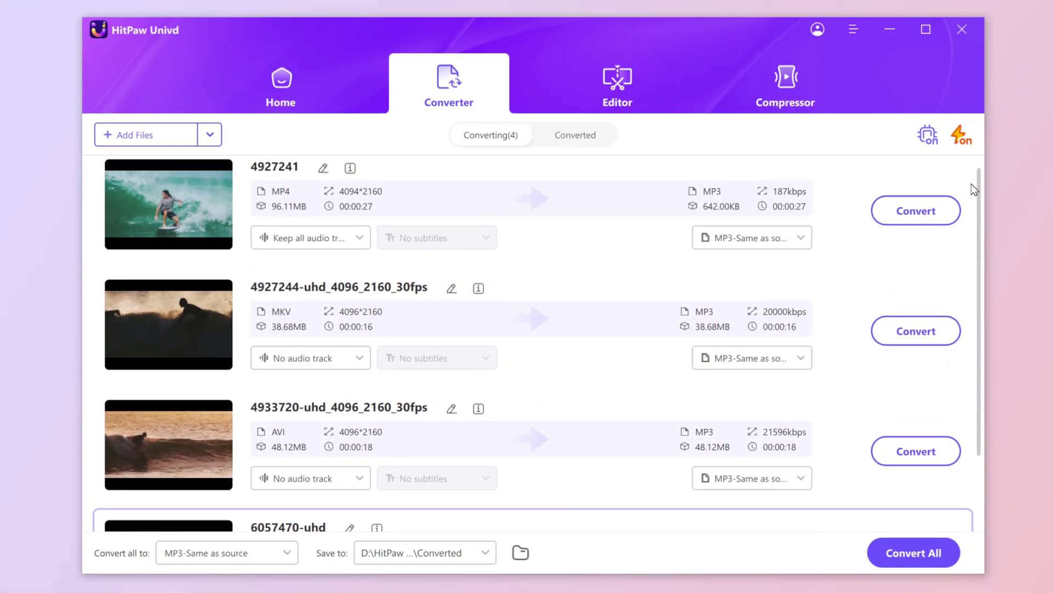
left_click_drag(973, 229, 974, 283)
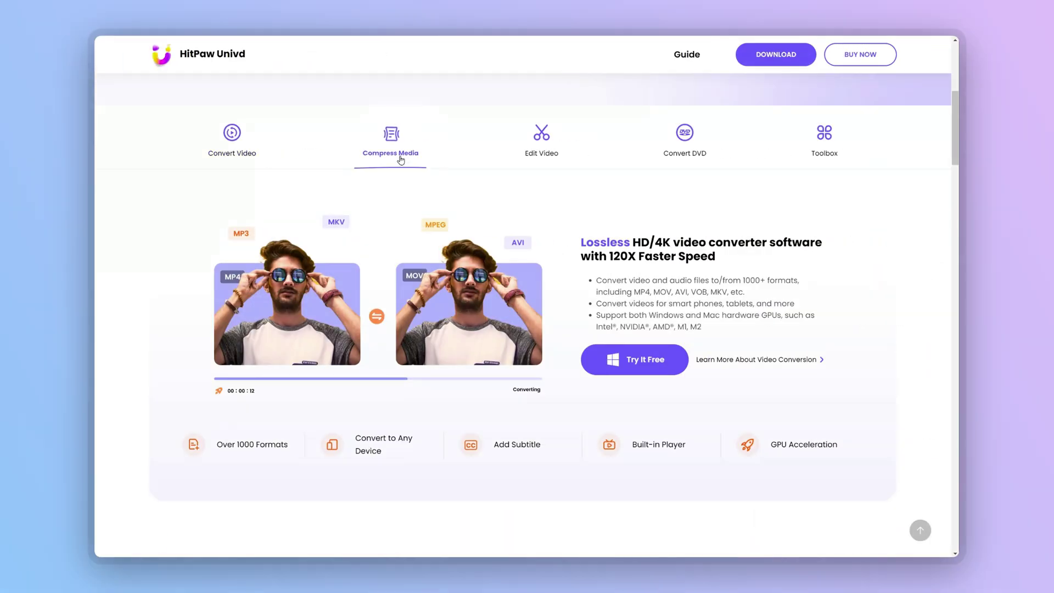
left_click(402, 159)
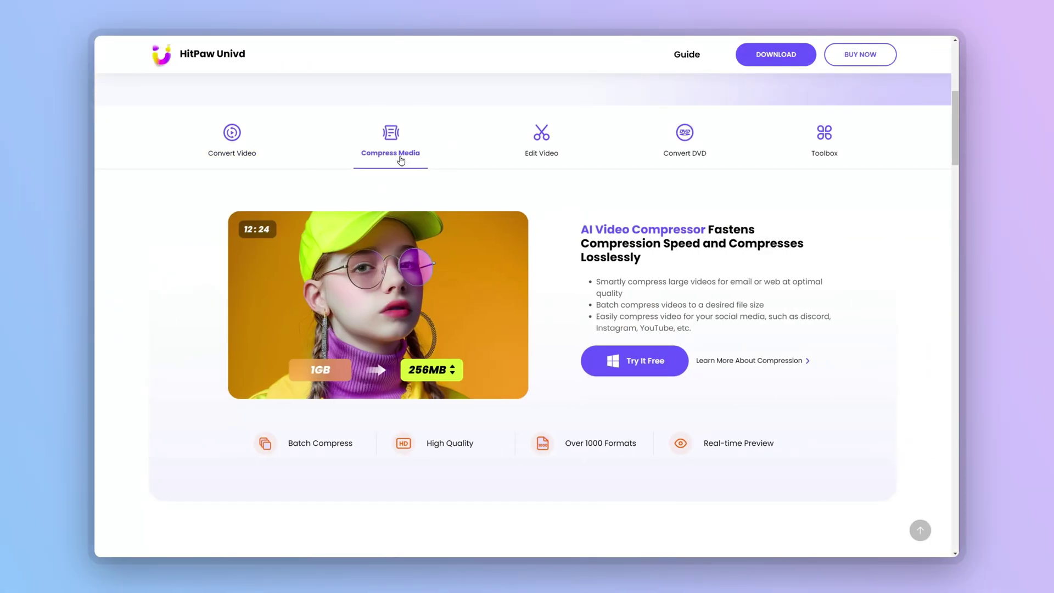
Step: Browse the Edit Video, Convert DVD and Toolbox sections, showing the second toolbox page
left_click(538, 156)
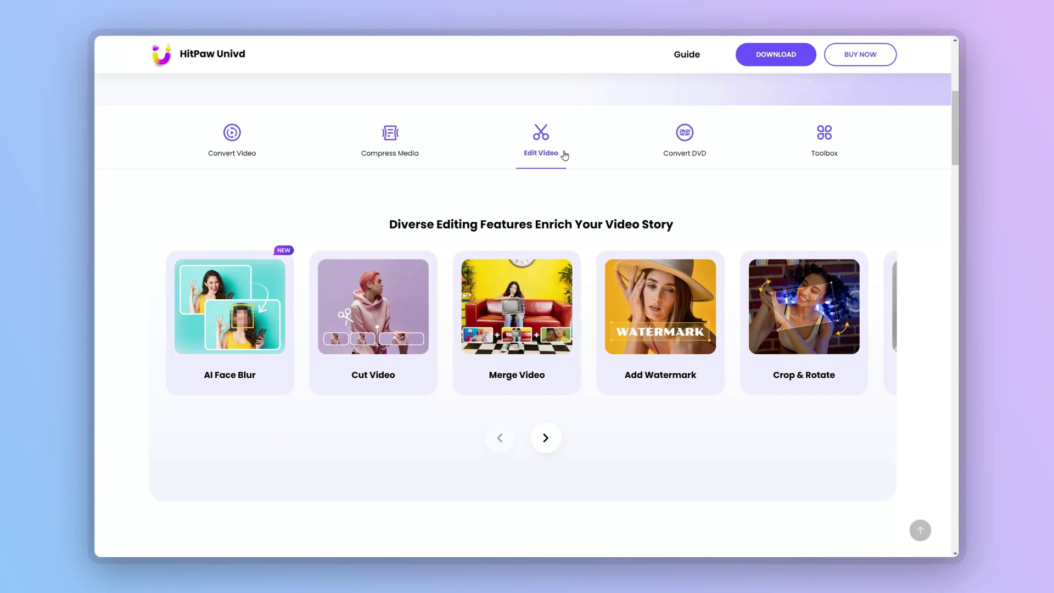
left_click(670, 156)
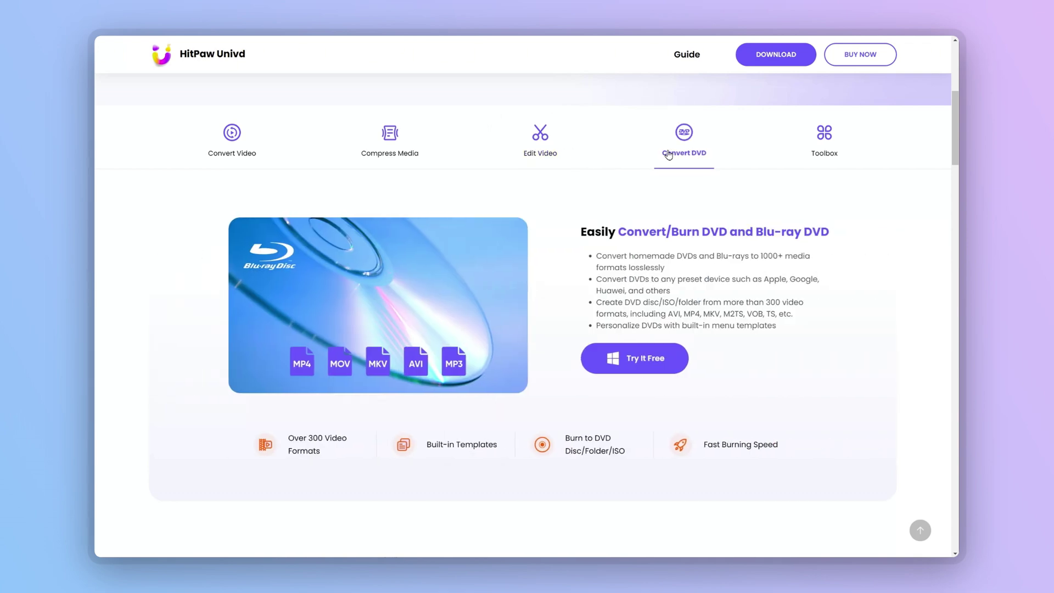
left_click(825, 151)
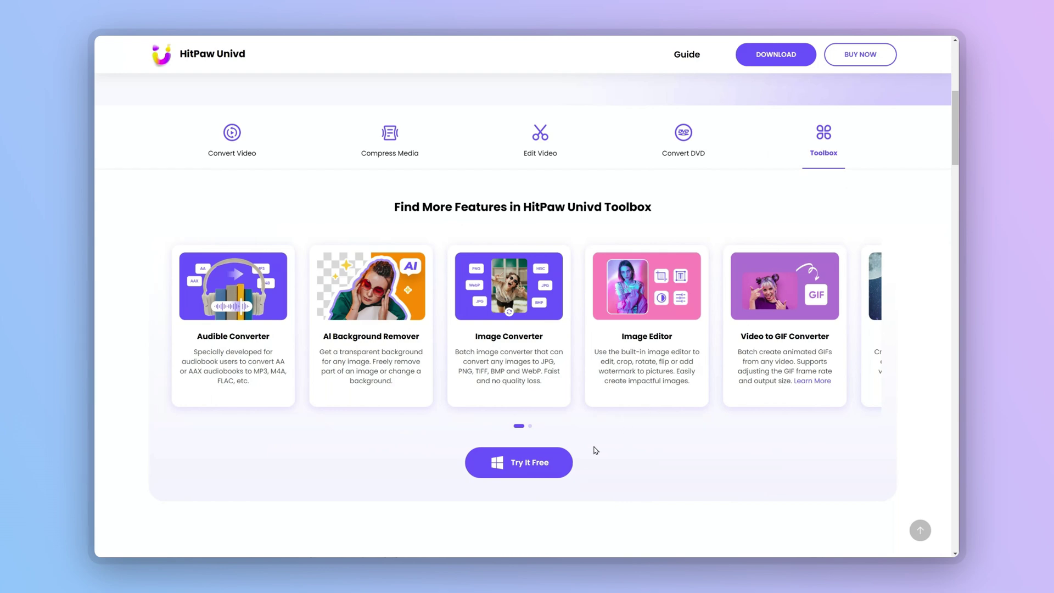
left_click(531, 427)
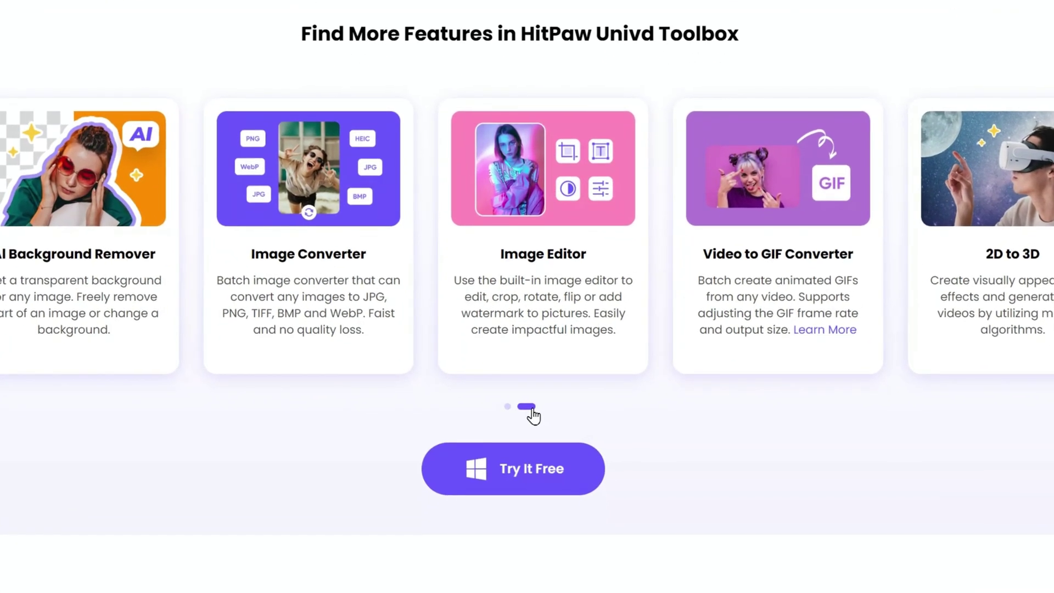